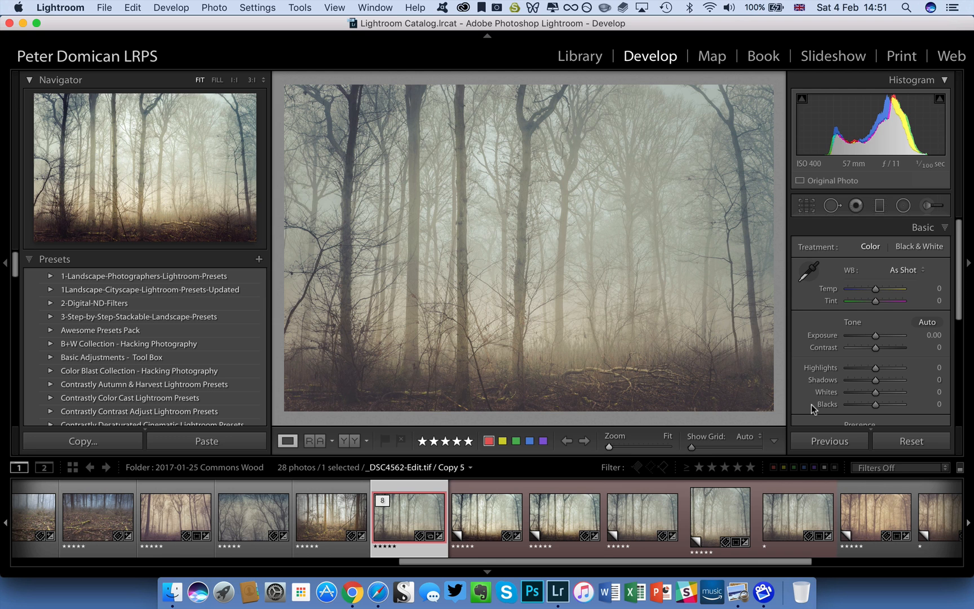
# - Set the Whites of the flat misty-forest photo to +59, using the highlight clipping overlay to find the limit
pyautogui.click(506, 517)
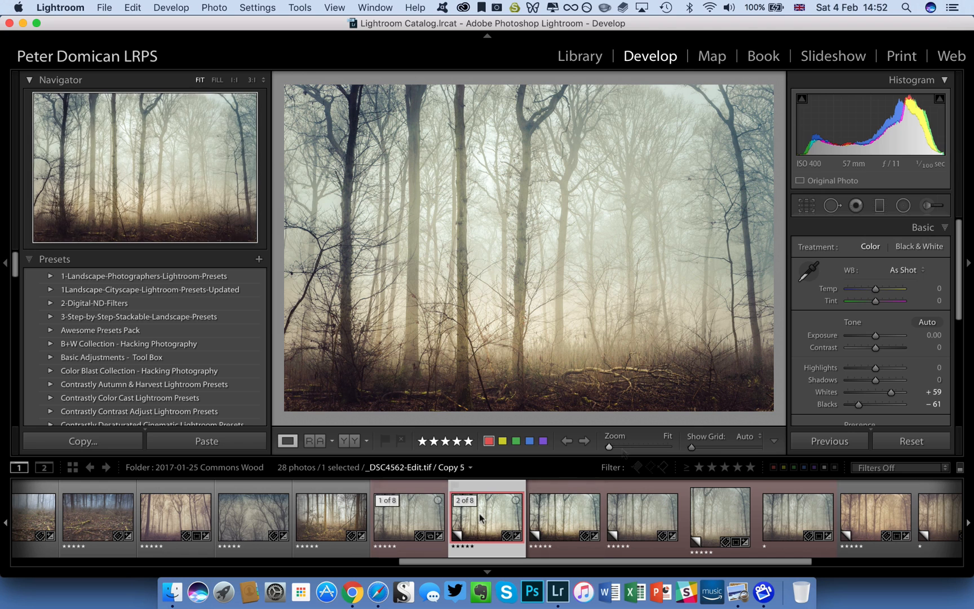
pyautogui.click(412, 512)
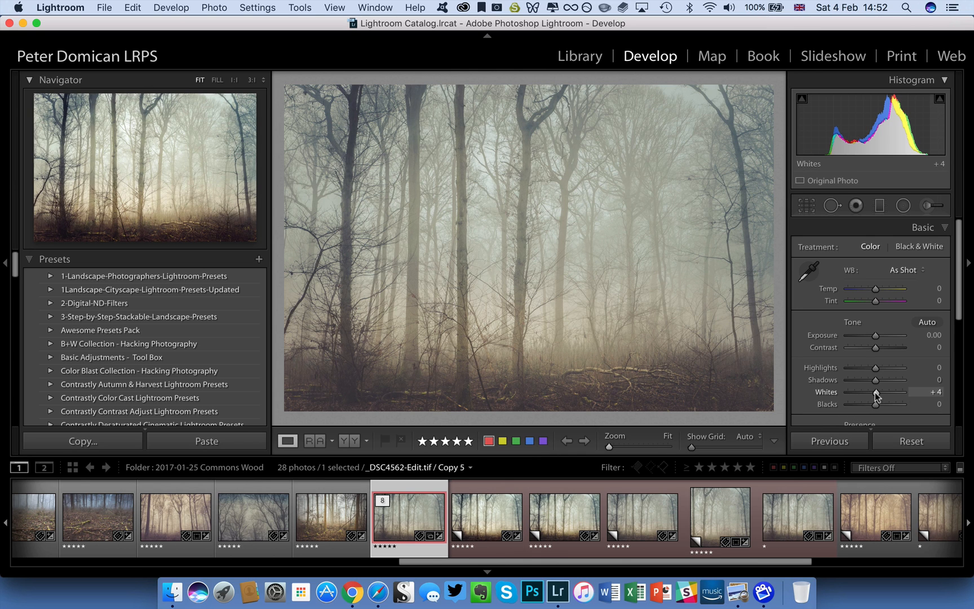
pyautogui.moveTo(876, 394); pyautogui.dragTo(892, 391)
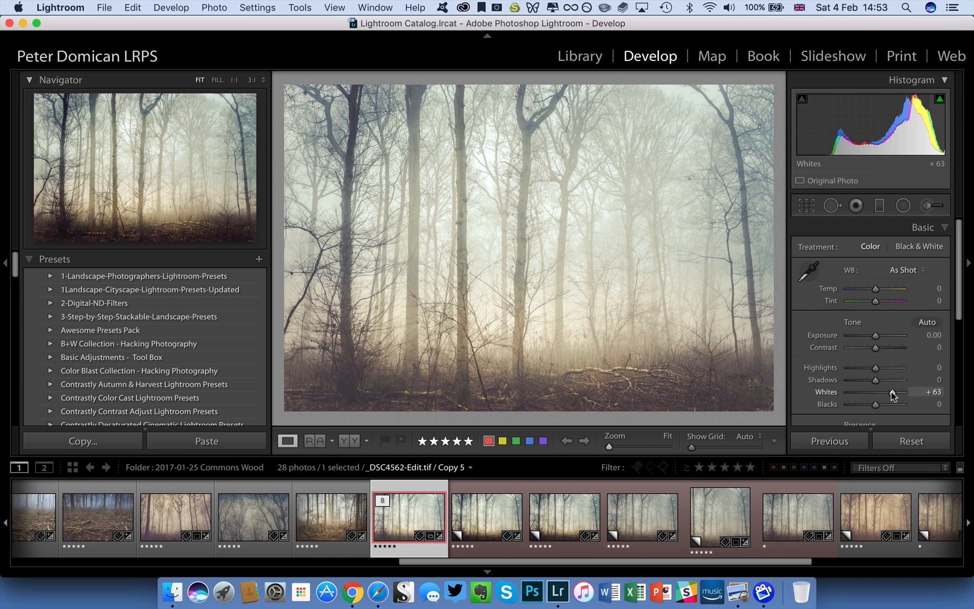
pyautogui.moveTo(891, 391); pyautogui.dragTo(892, 392)
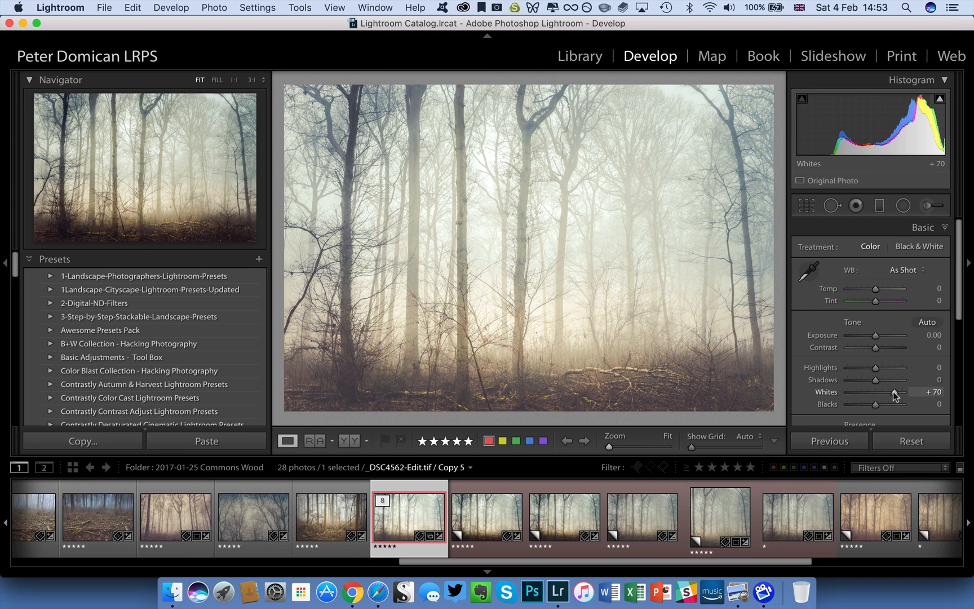
pyautogui.moveTo(893, 391); pyautogui.dragTo(906, 389)
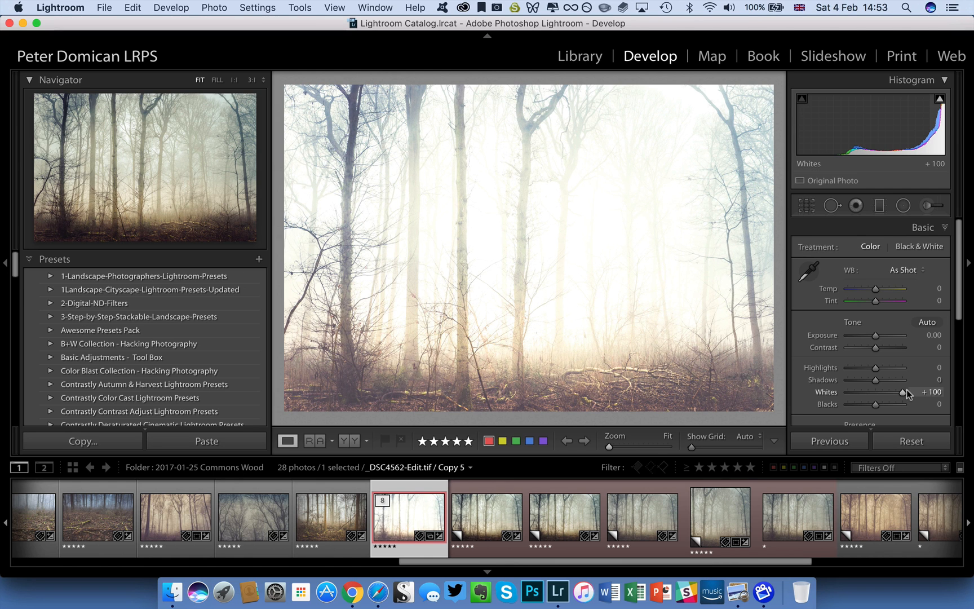
pyautogui.click(939, 99)
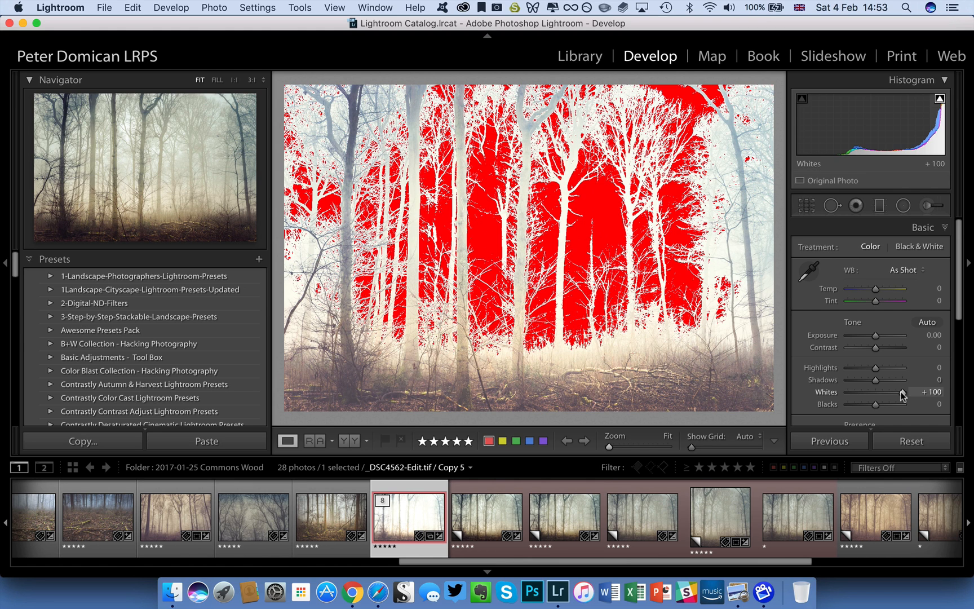
pyautogui.moveTo(901, 393); pyautogui.dragTo(889, 392)
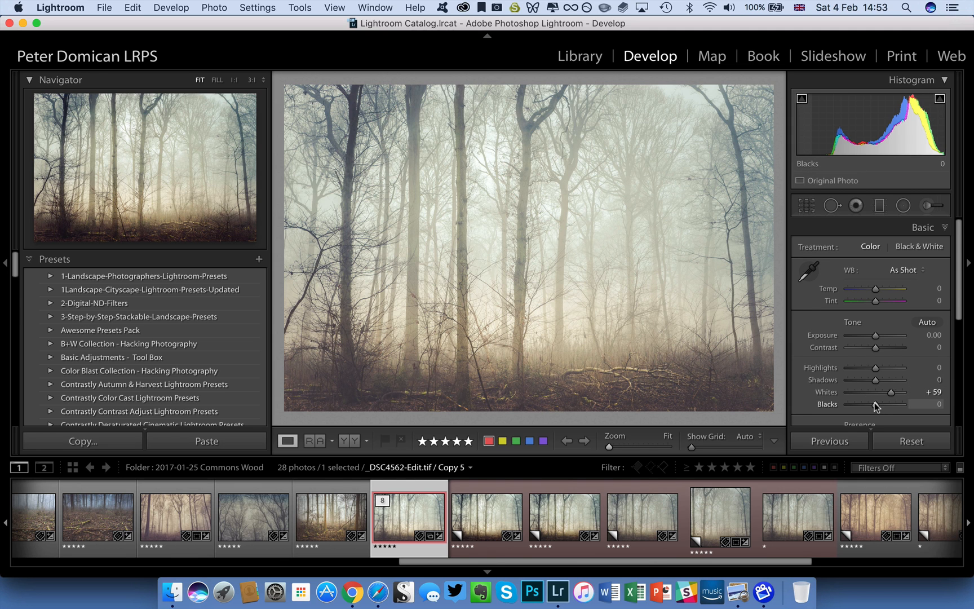
# - Set the photo's Blacks to -66, using the shadow clipping overlay to find the limit
pyautogui.moveTo(876, 401); pyautogui.dragTo(846, 404)
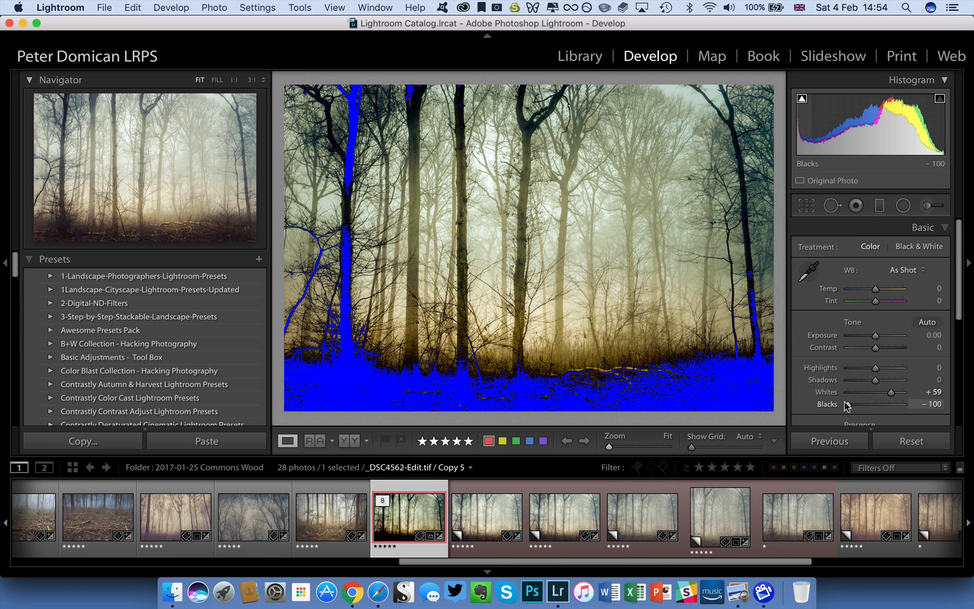
pyautogui.click(802, 100)
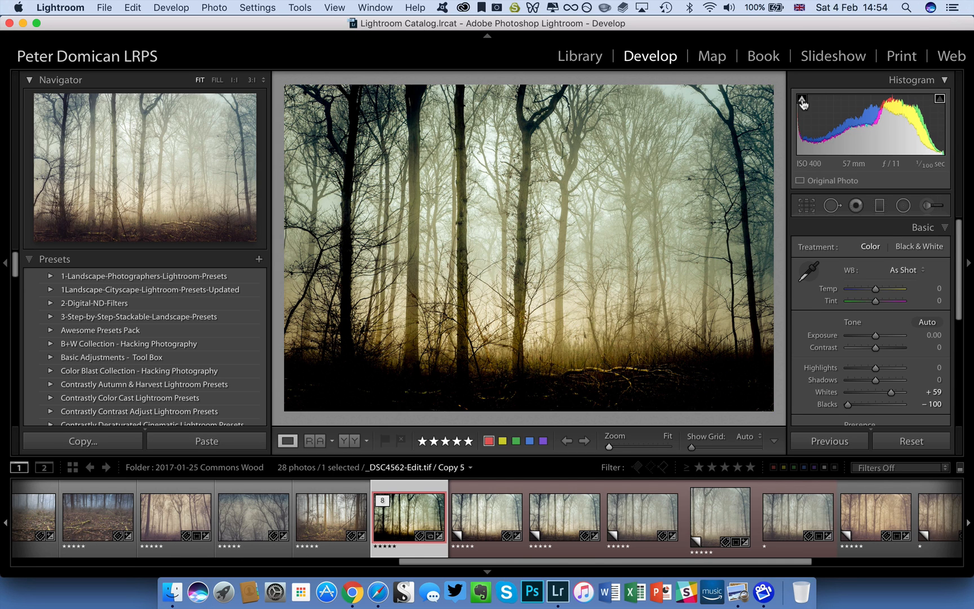
pyautogui.click(802, 101)
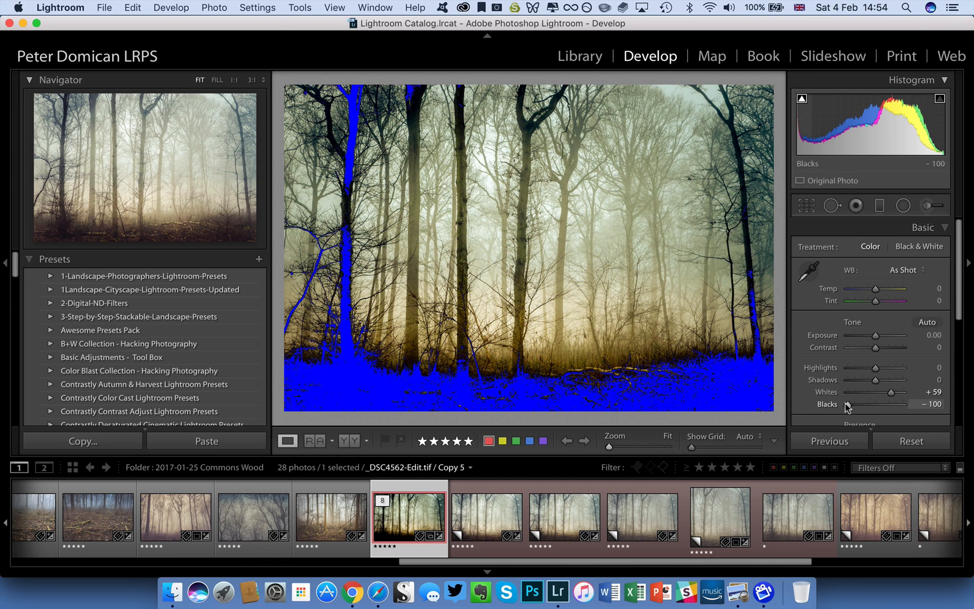
pyautogui.moveTo(847, 406); pyautogui.dragTo(857, 406)
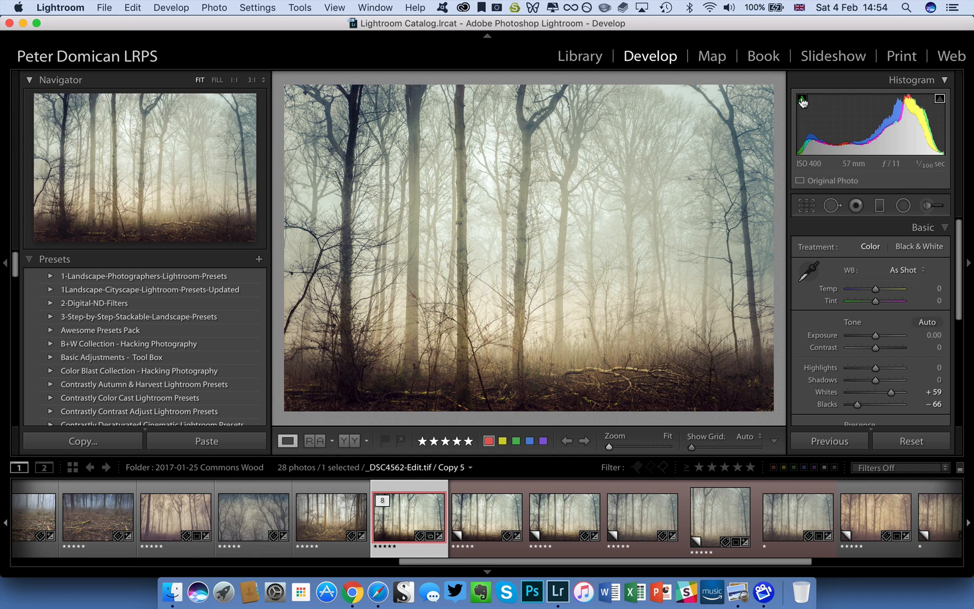
pyautogui.click(803, 101)
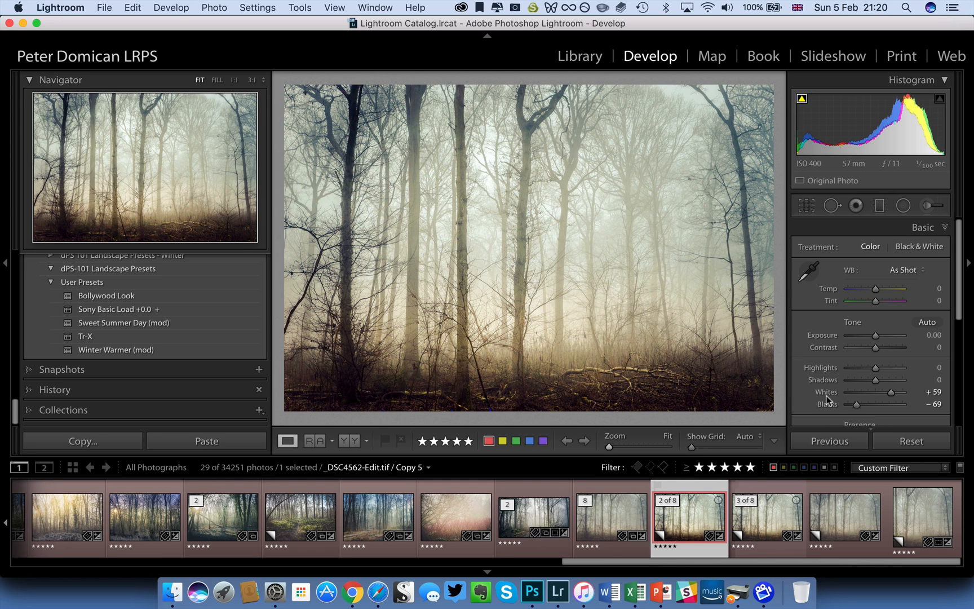
# - Reset Whites and Blacks to 0 and have each of the two values set automatically
pyautogui.doubleClick(889, 392)
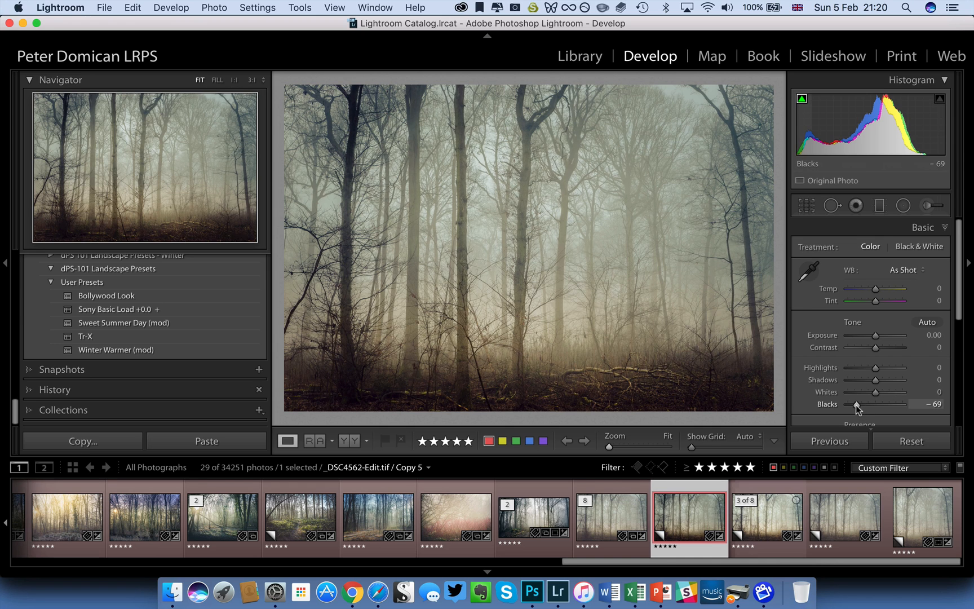
pyautogui.doubleClick(855, 405)
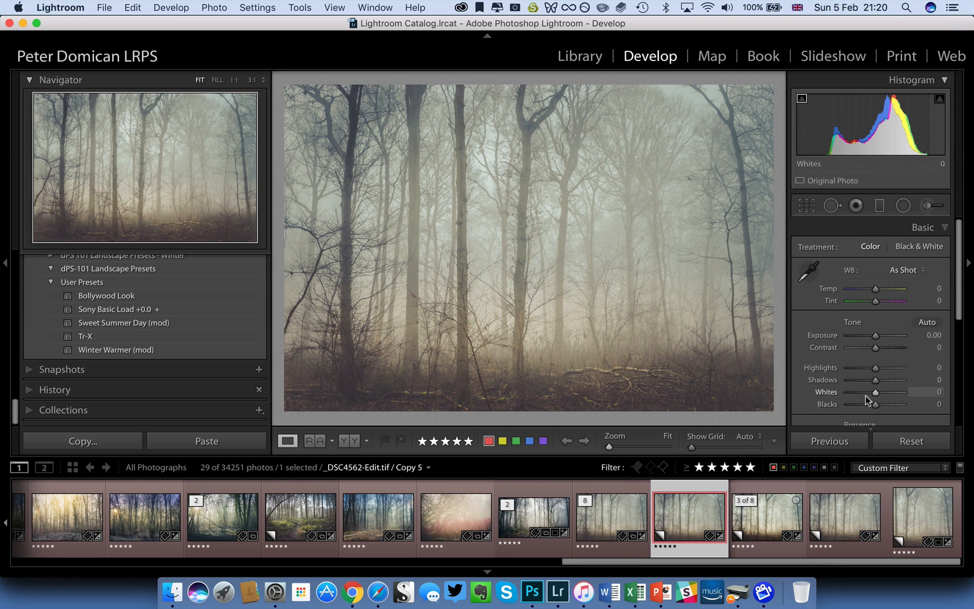
pyautogui.press('shift')
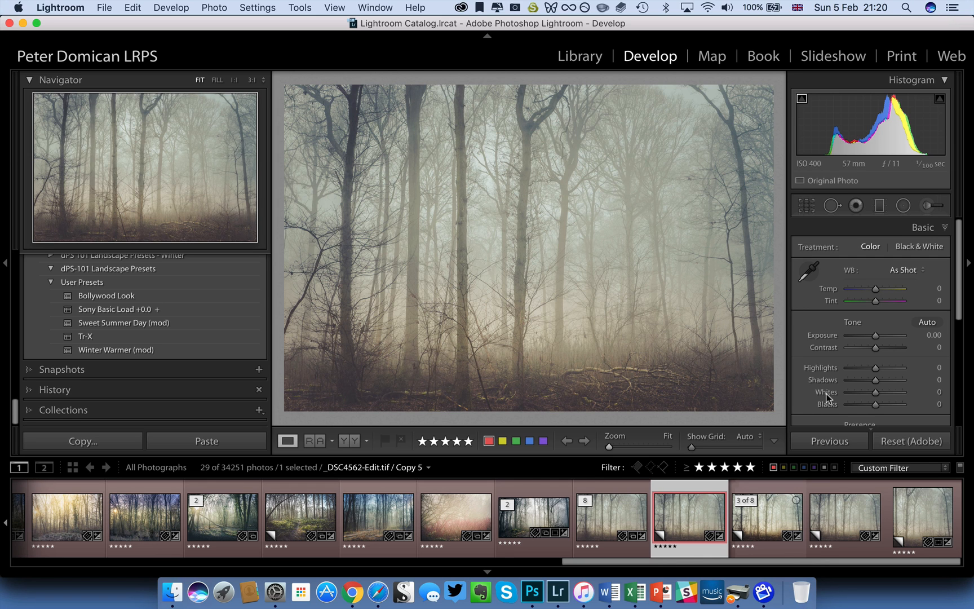
pyautogui.keyDown('shift'); pyautogui.doubleClick(827, 394); pyautogui.keyUp('shift')
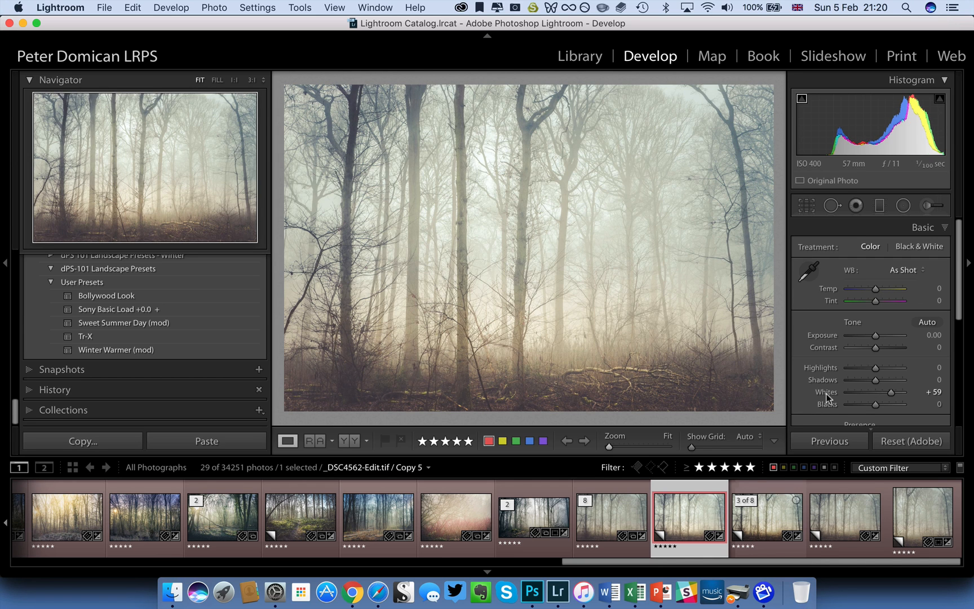
pyautogui.keyDown('shift'); pyautogui.doubleClick(876, 405); pyautogui.keyUp('shift')
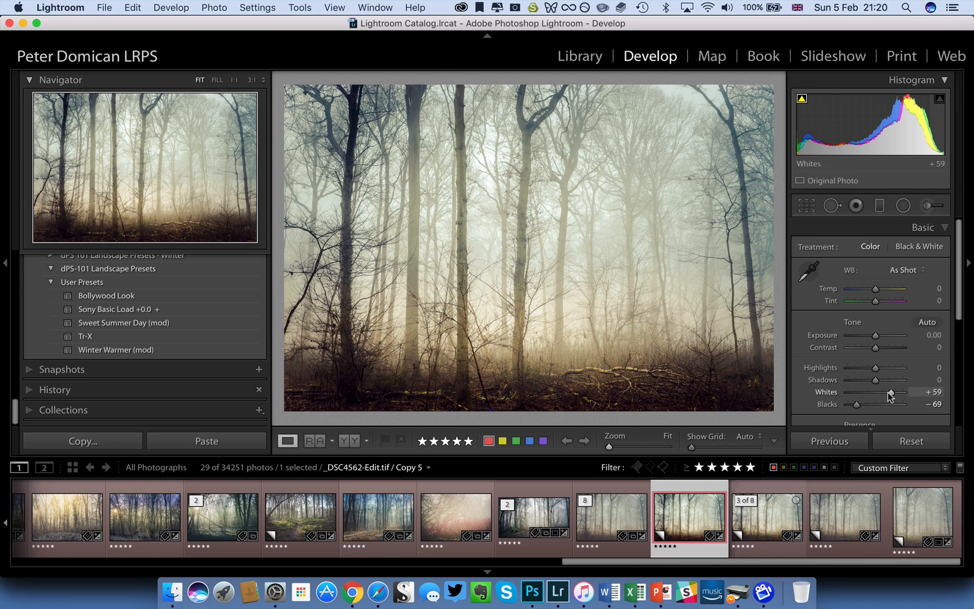
# - Reset Whites and Blacks and set them manually to +59 and -67, guided by the clipping overlays
pyautogui.doubleClick(889, 392)
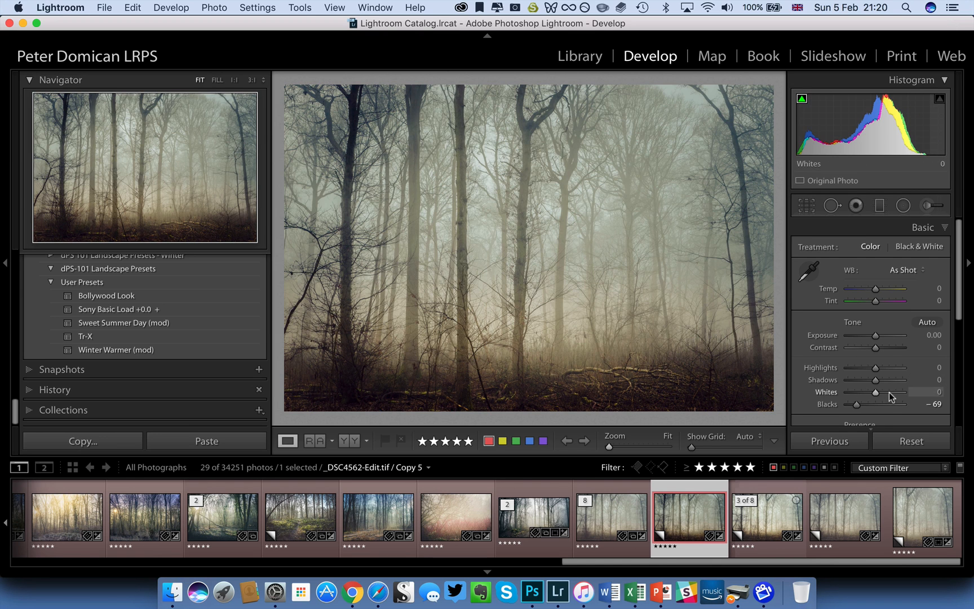
pyautogui.doubleClick(857, 405)
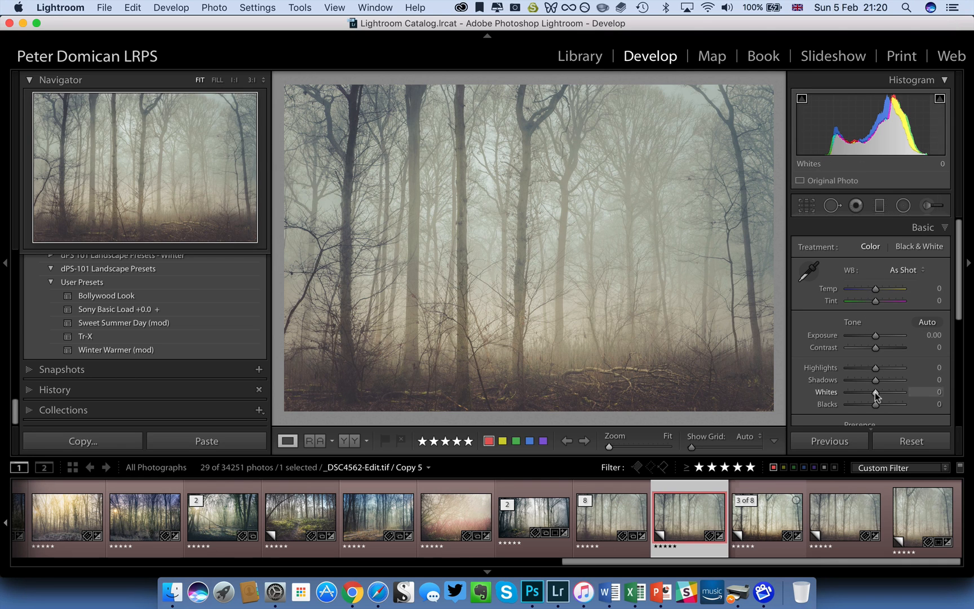
pyautogui.moveTo(875, 393); pyautogui.dragTo(891, 394)
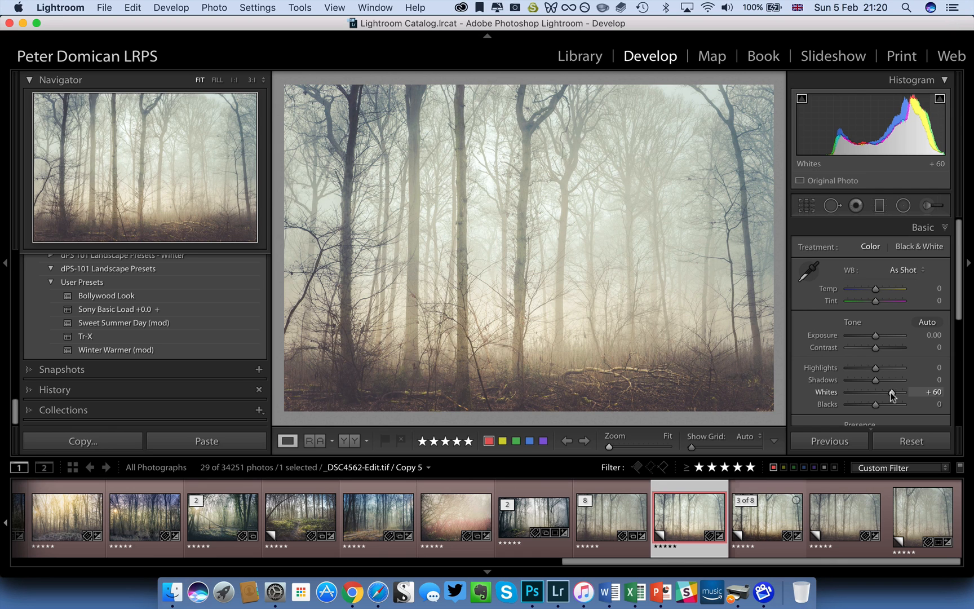
pyautogui.moveTo(891, 392); pyautogui.dragTo(891, 393)
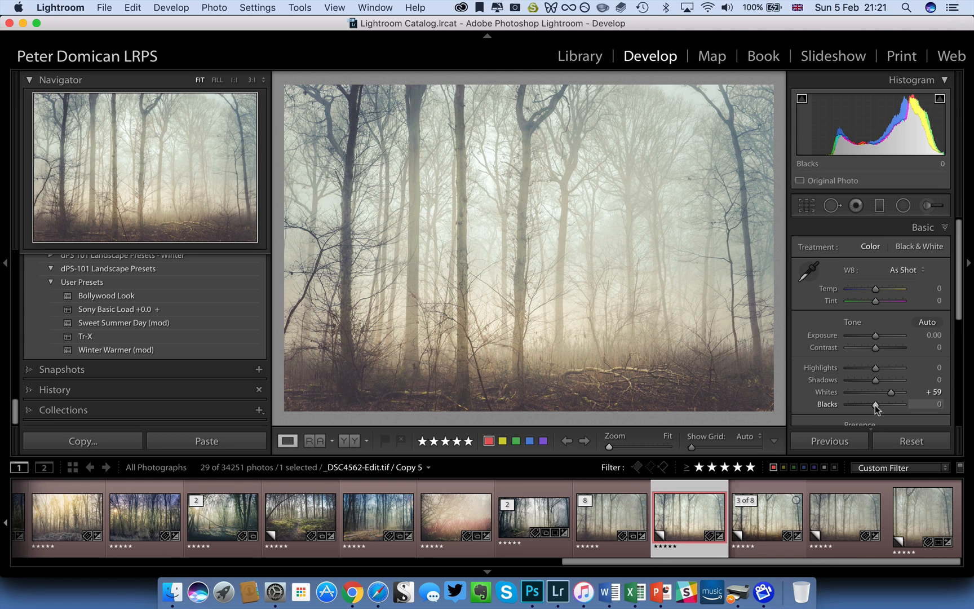
pyautogui.moveTo(872, 404); pyautogui.dragTo(853, 404)
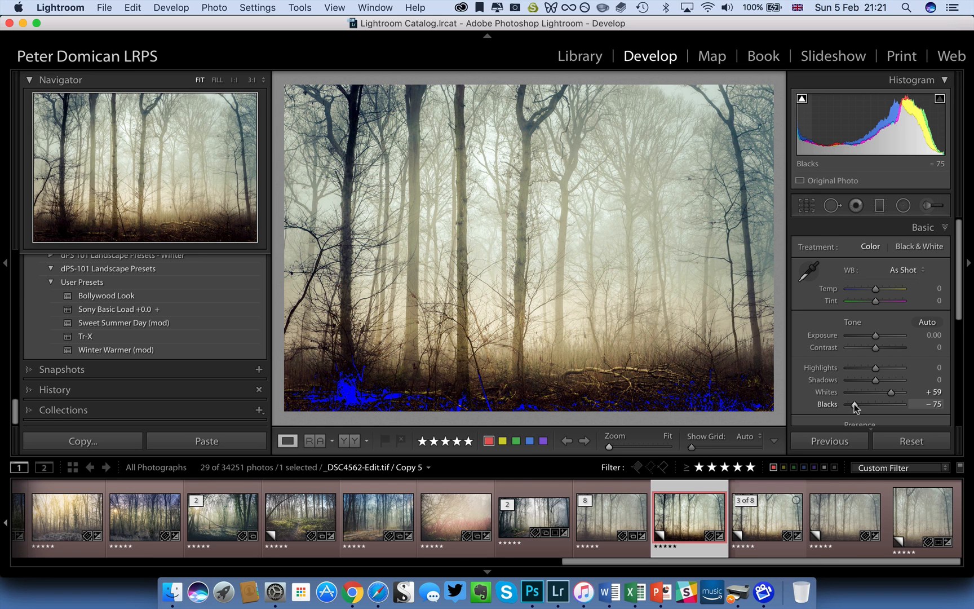
pyautogui.moveTo(854, 404); pyautogui.dragTo(855, 404)
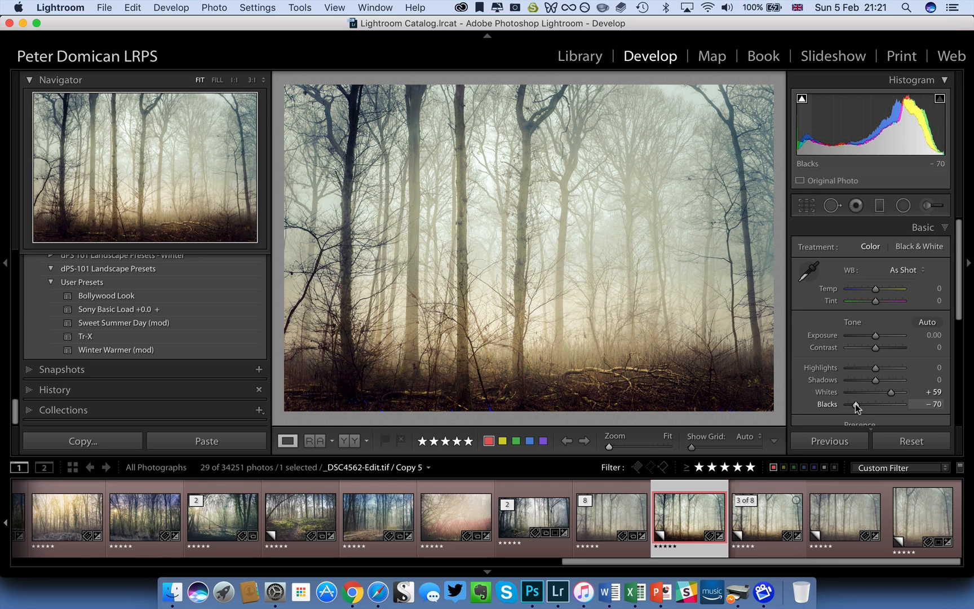
pyautogui.moveTo(856, 404); pyautogui.dragTo(855, 404)
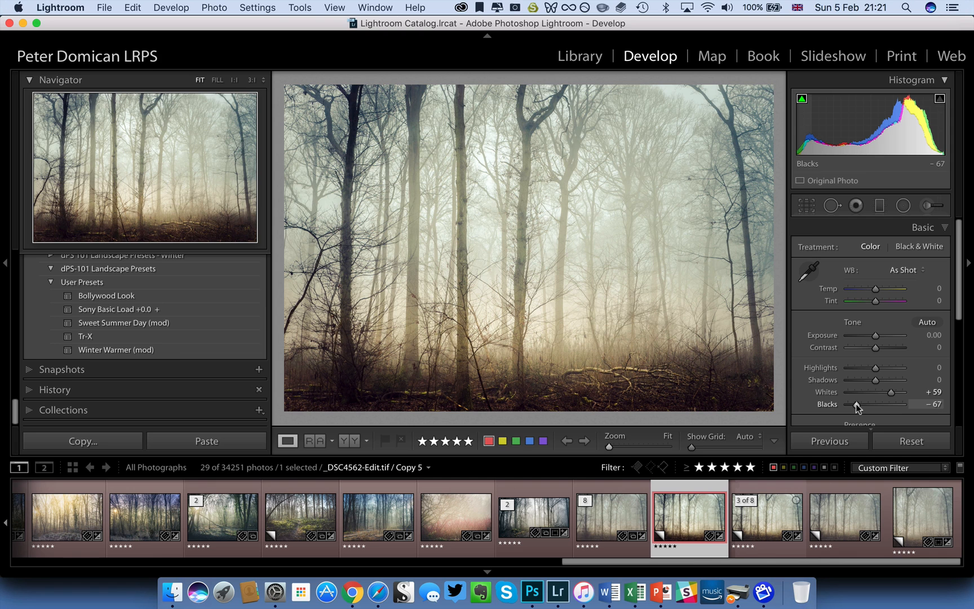
# - Reset Whites and Blacks and set them to +60 and -60 while viewing the black and white clipping threshold previews
pyautogui.doubleClick(889, 391)
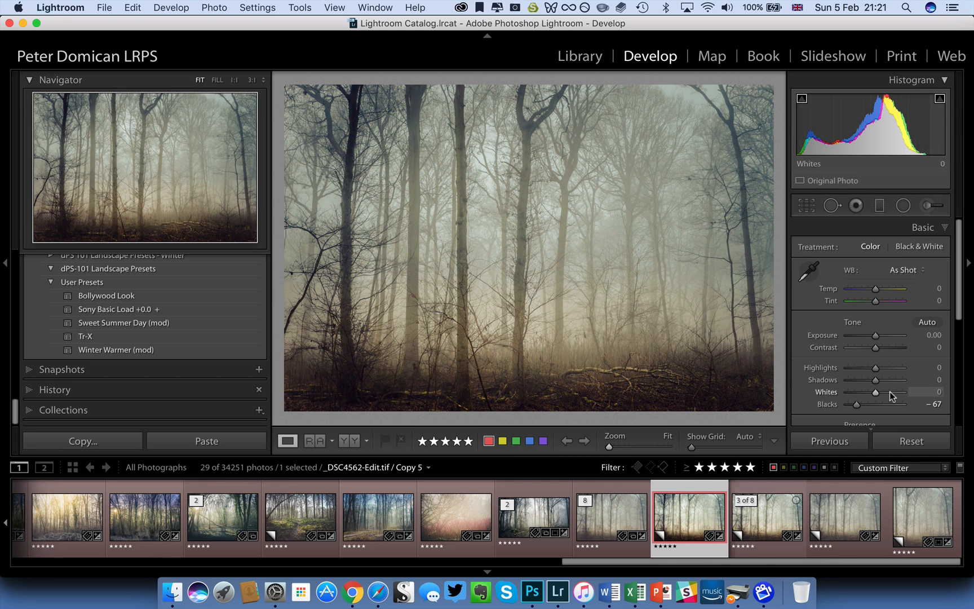
pyautogui.doubleClick(855, 404)
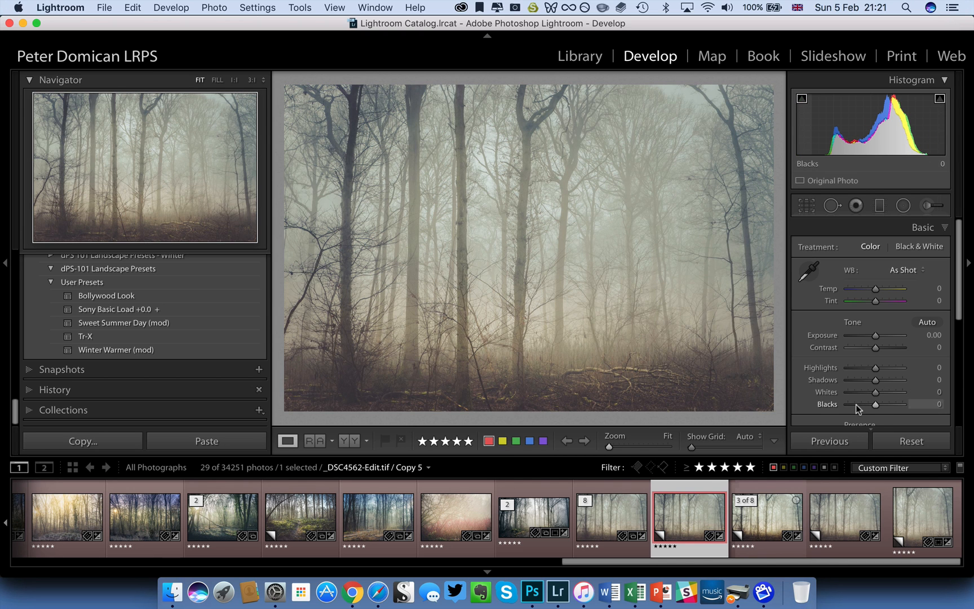
pyautogui.press('alt')
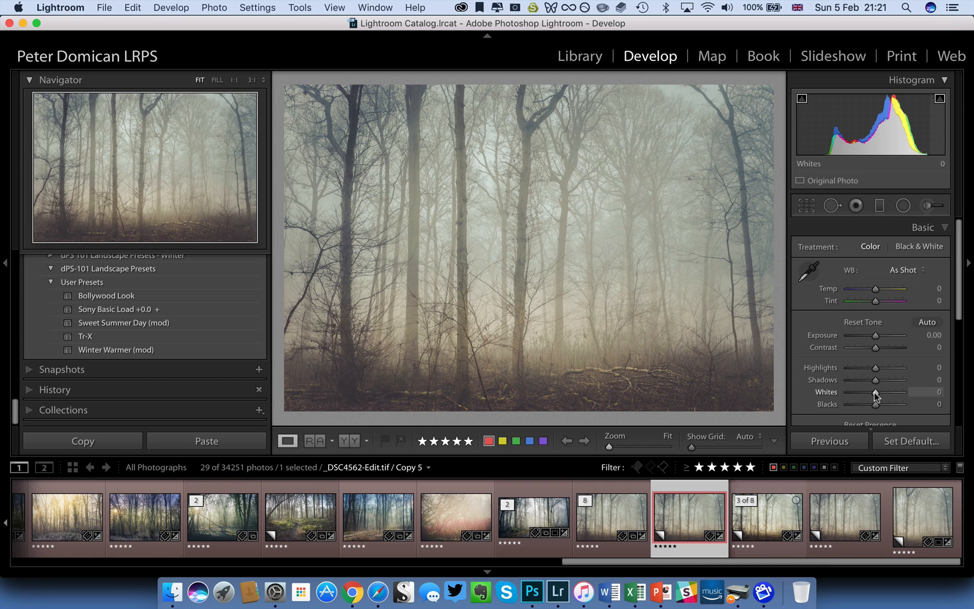
pyautogui.moveTo(875, 394); pyautogui.dragTo(893, 397)
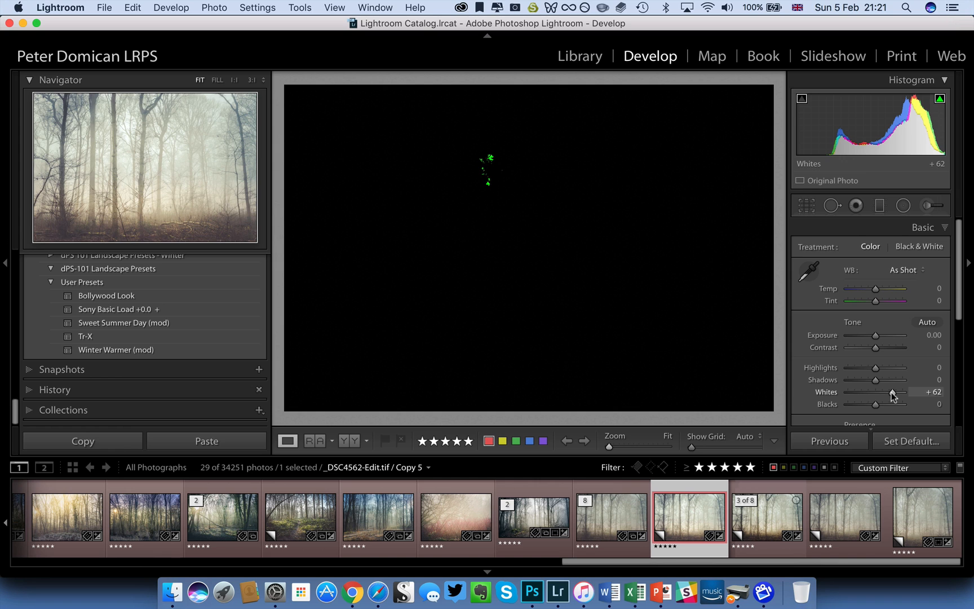
pyautogui.moveTo(891, 393); pyautogui.dragTo(890, 393)
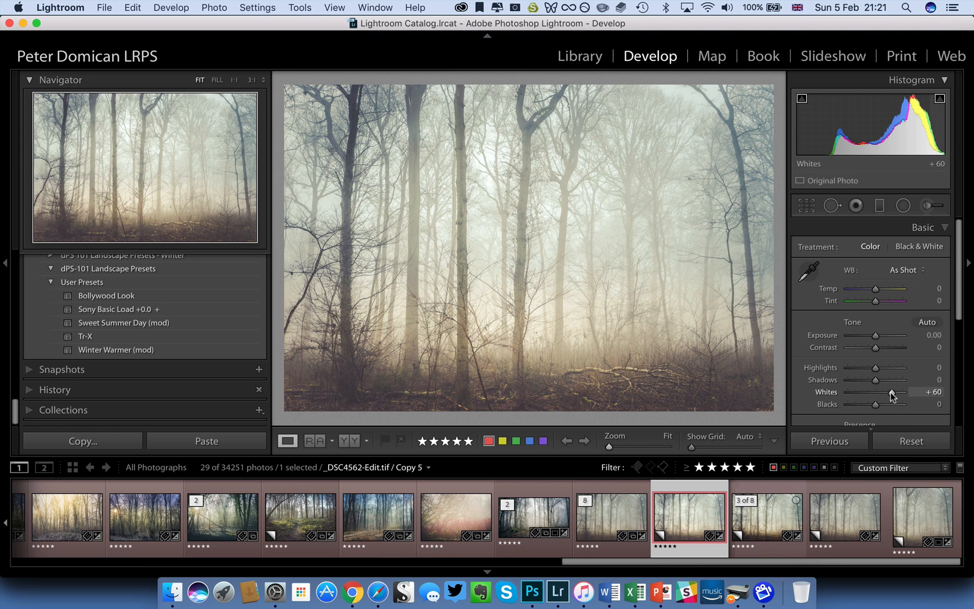
pyautogui.moveTo(876, 404); pyautogui.dragTo(856, 401)
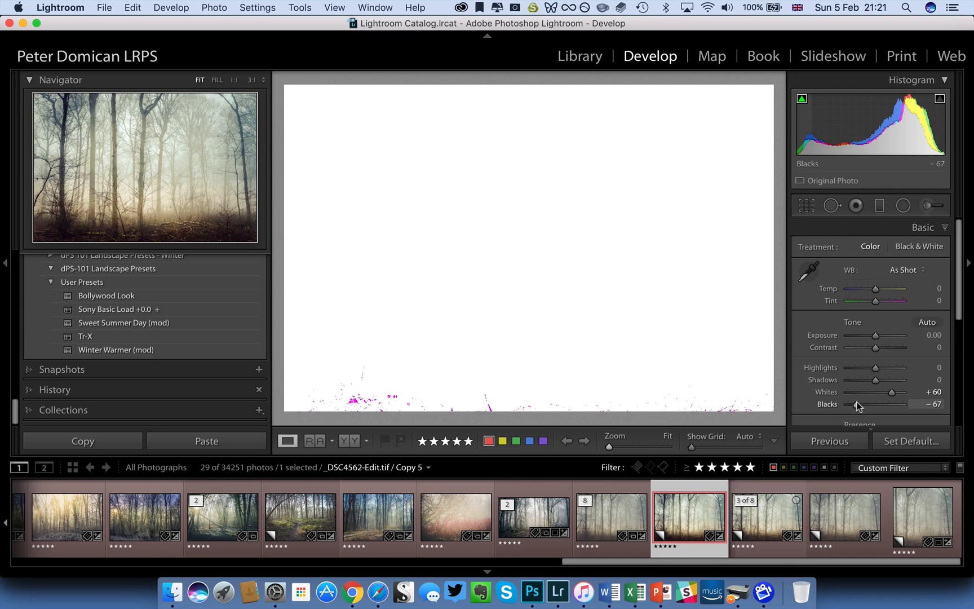
pyautogui.moveTo(857, 401); pyautogui.dragTo(858, 401)
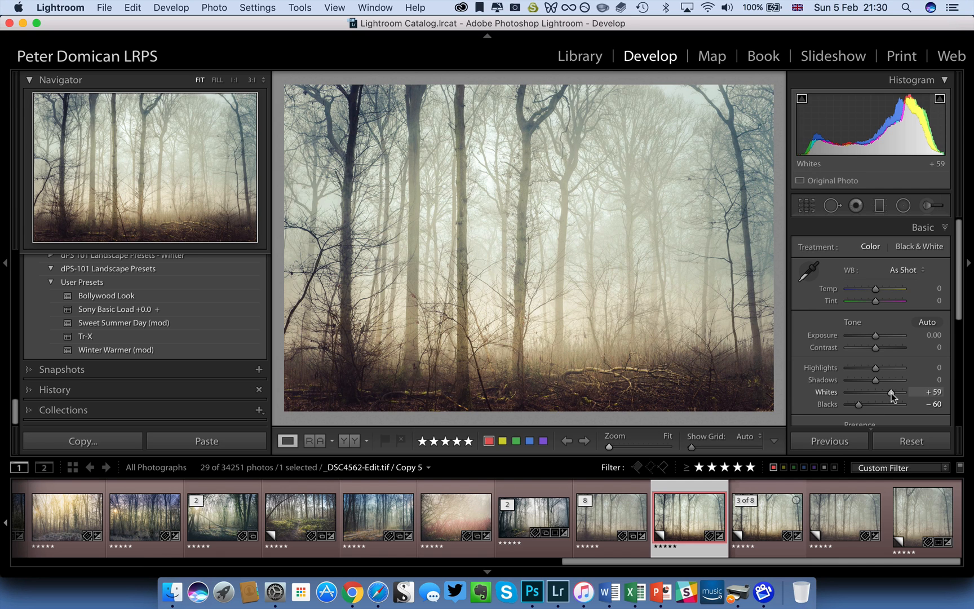
# - Raise the Whites to +68 and turn off the highlight clipping overlay
pyautogui.hotkey('alt', 'Up')
pyautogui.hotkey('alt', 'Up')
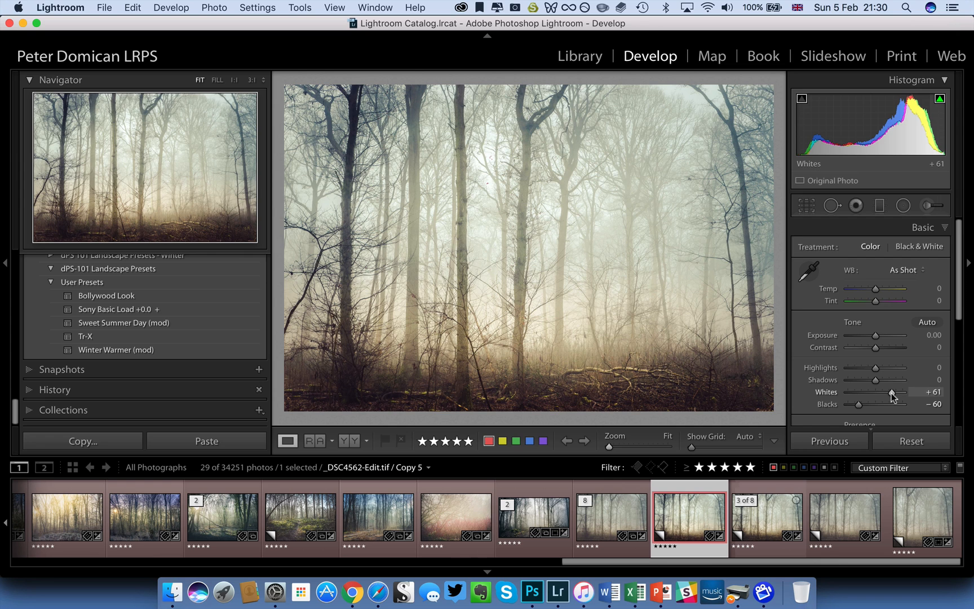
pyautogui.hotkey('alt', 'Down')
pyautogui.press('Up')
pyautogui.moveTo(891, 392); pyautogui.dragTo(893, 392)
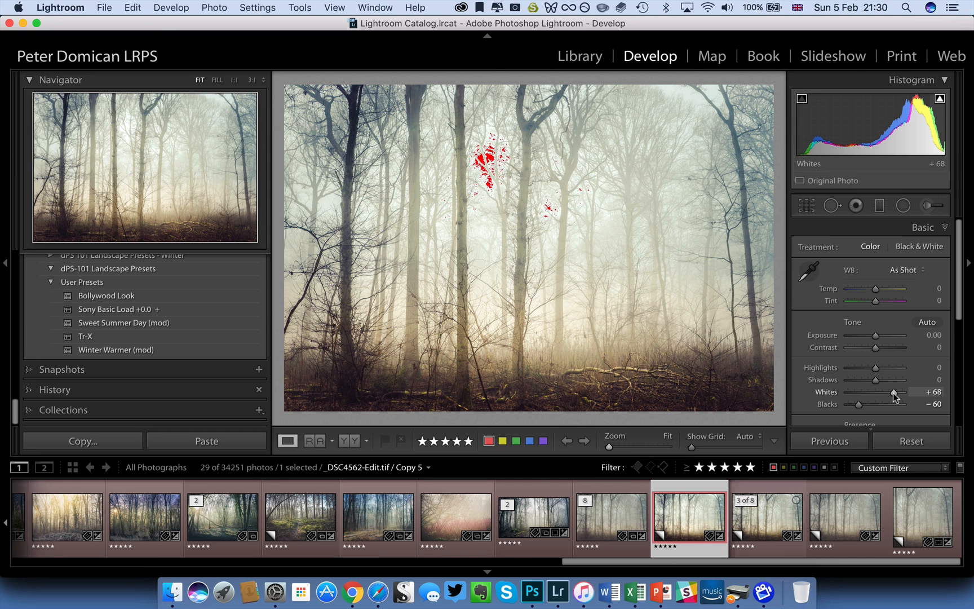
pyautogui.click(939, 101)
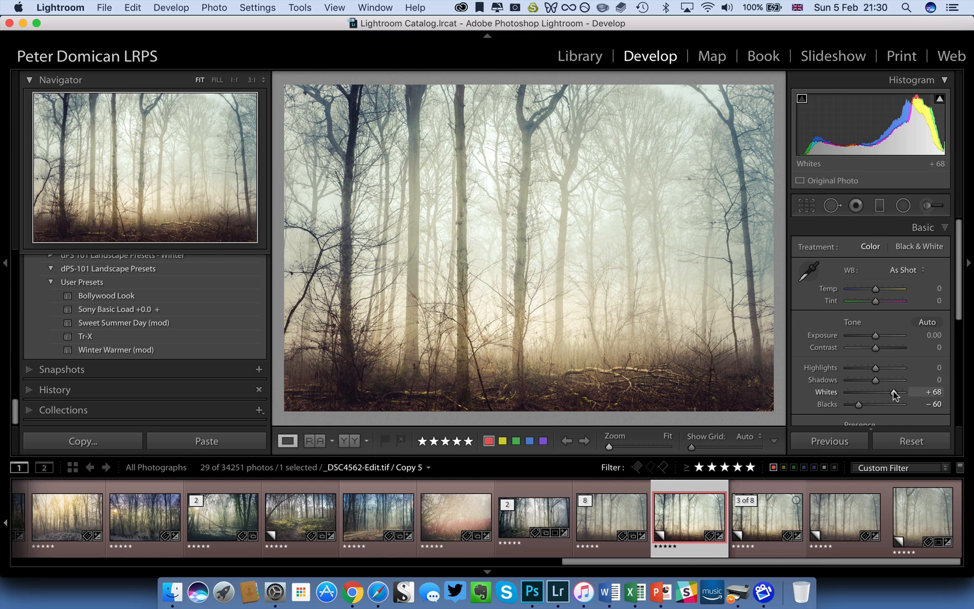
# - Set Whites to +10 and Blacks to -44, and compare the copy with the first photo in its stack
pyautogui.moveTo(893, 391); pyautogui.dragTo(865, 407)
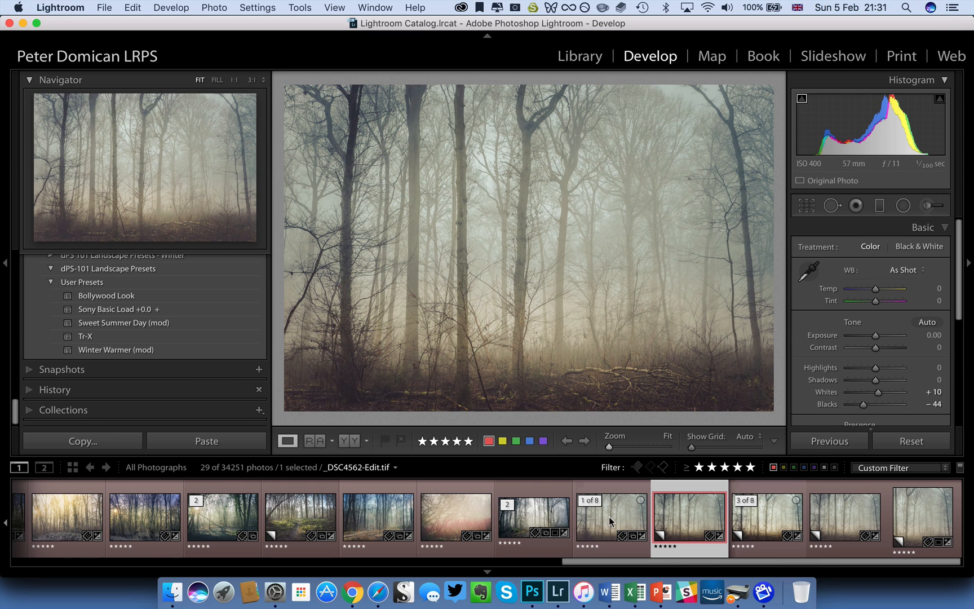
pyautogui.click(609, 517)
pyautogui.click(679, 516)
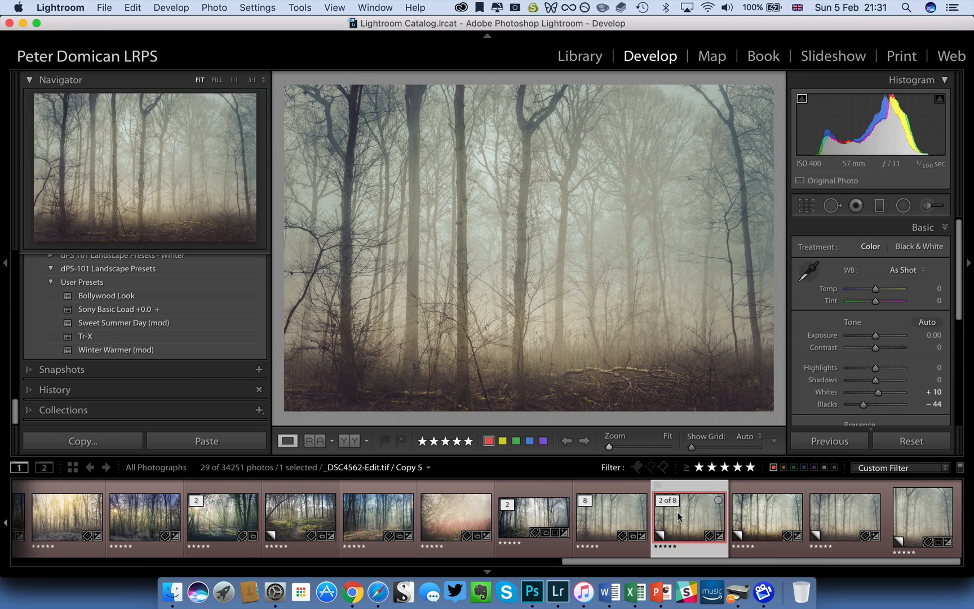